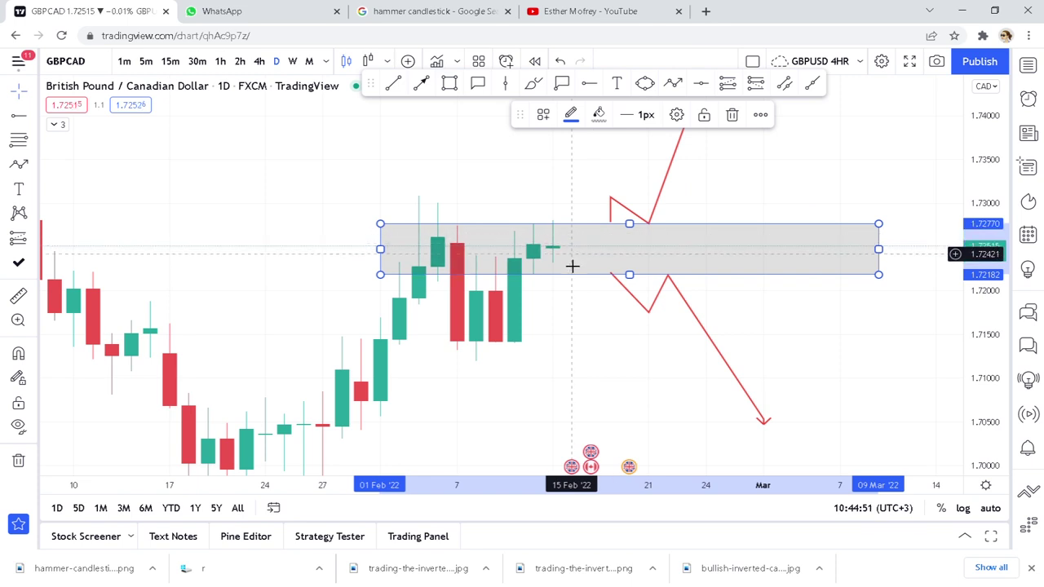
Step: Review GBPCAD's range on 4-hour candles, then go back to the daily chart with the watchlist showing
left_click(257, 64)
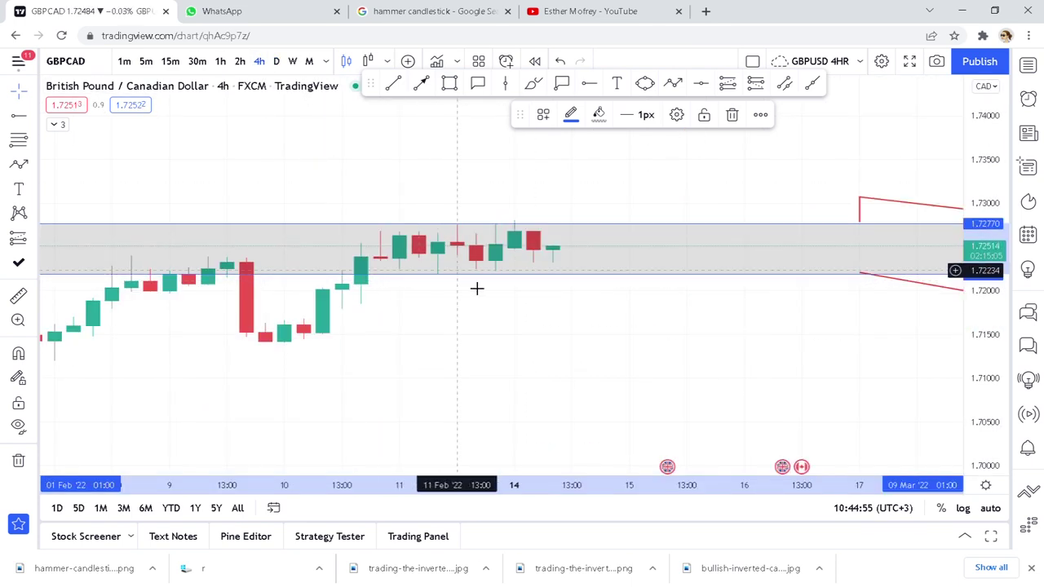
left_click_drag(476, 286, 601, 266)
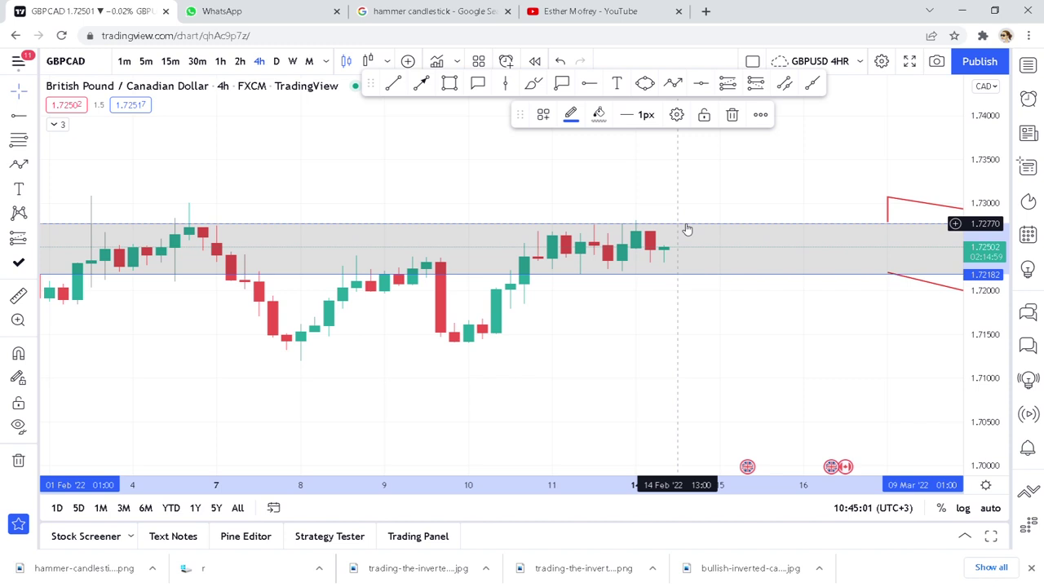
left_click(278, 65)
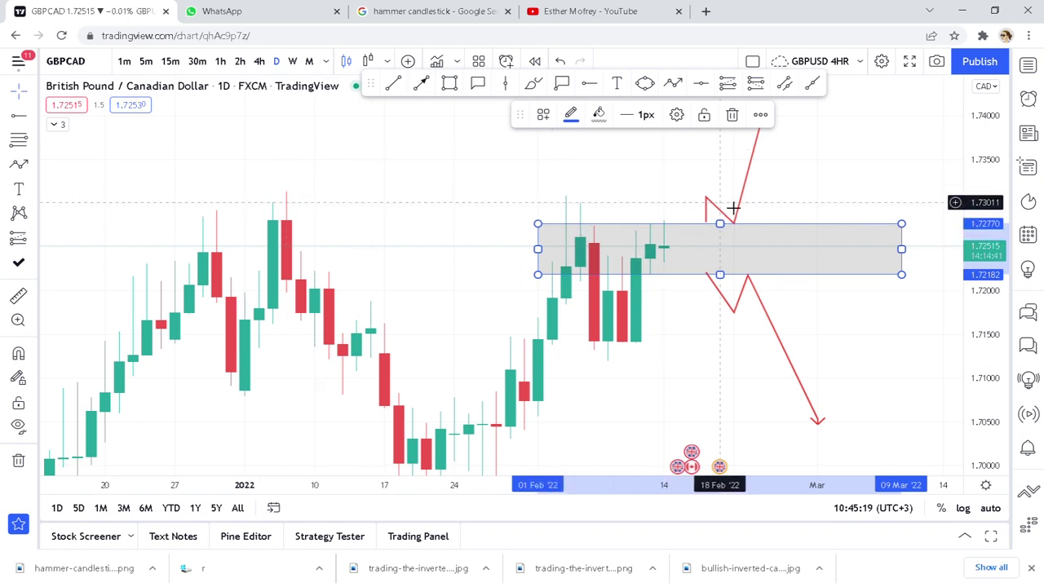
scroll(741, 226, "up", 3)
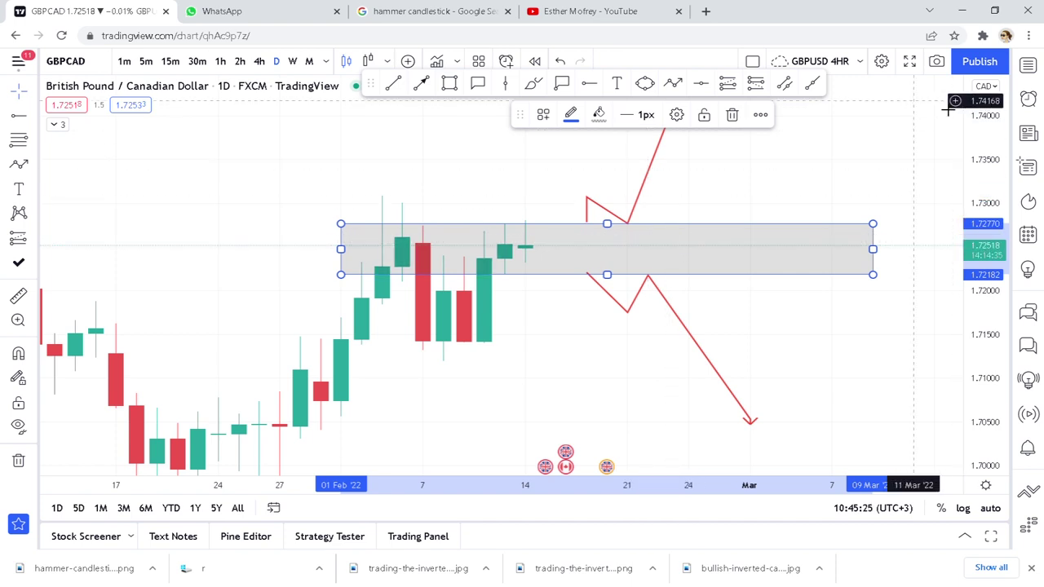
left_click(1031, 63)
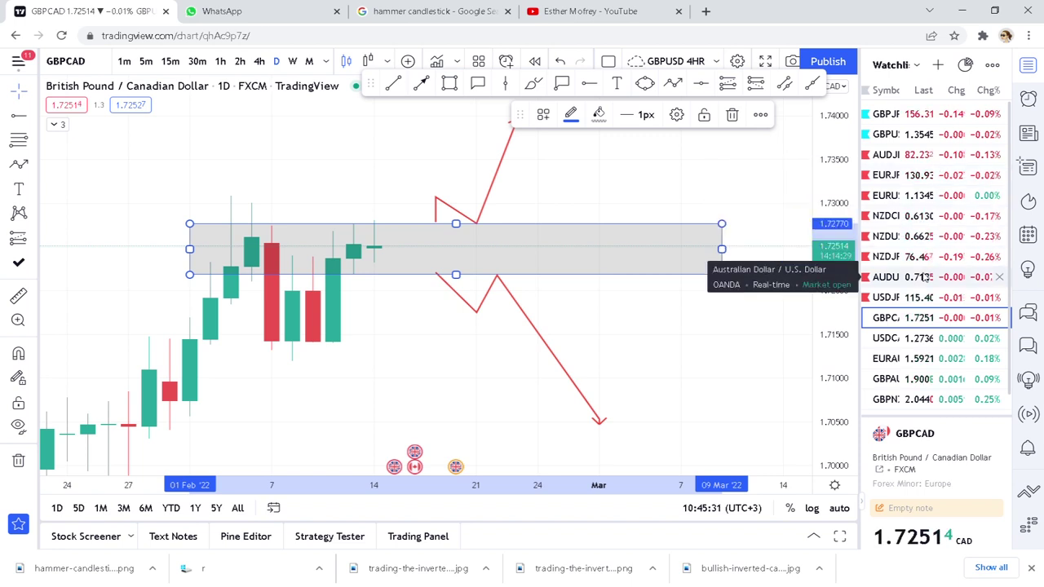
Step: Load the USDCAD chart and frame its recent range
left_click(914, 337)
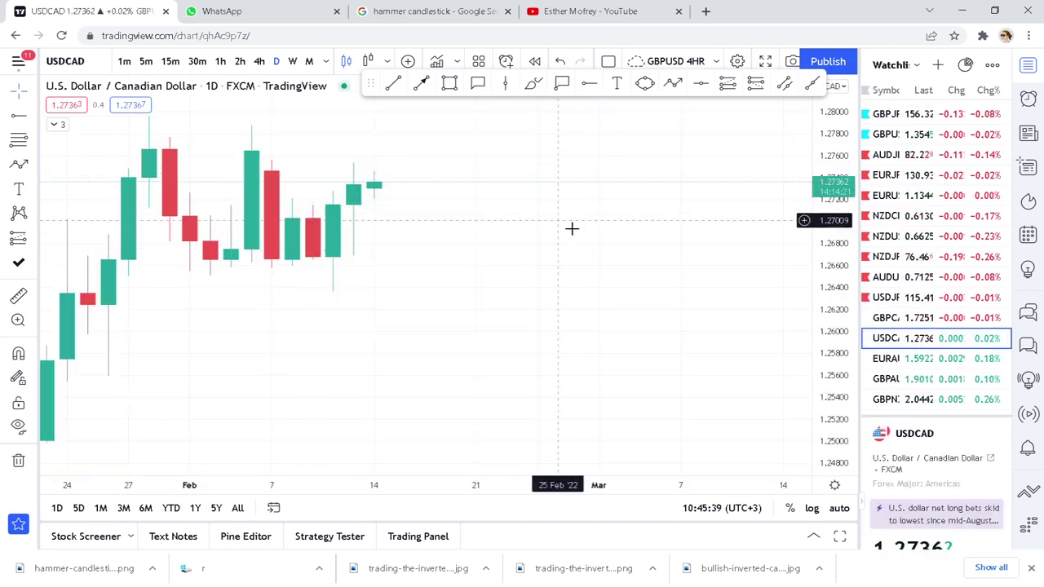
scroll(571, 229, "down", 2)
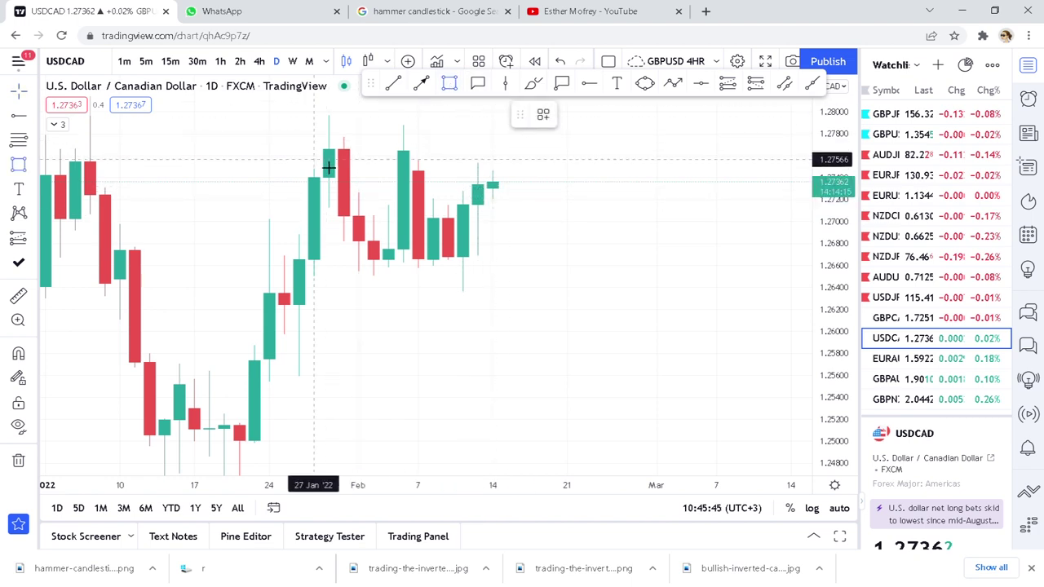
mouse_move(326, 171)
left_mouse_down()
mouse_move(643, 272)
mouse_move(706, 261)
left_mouse_up()
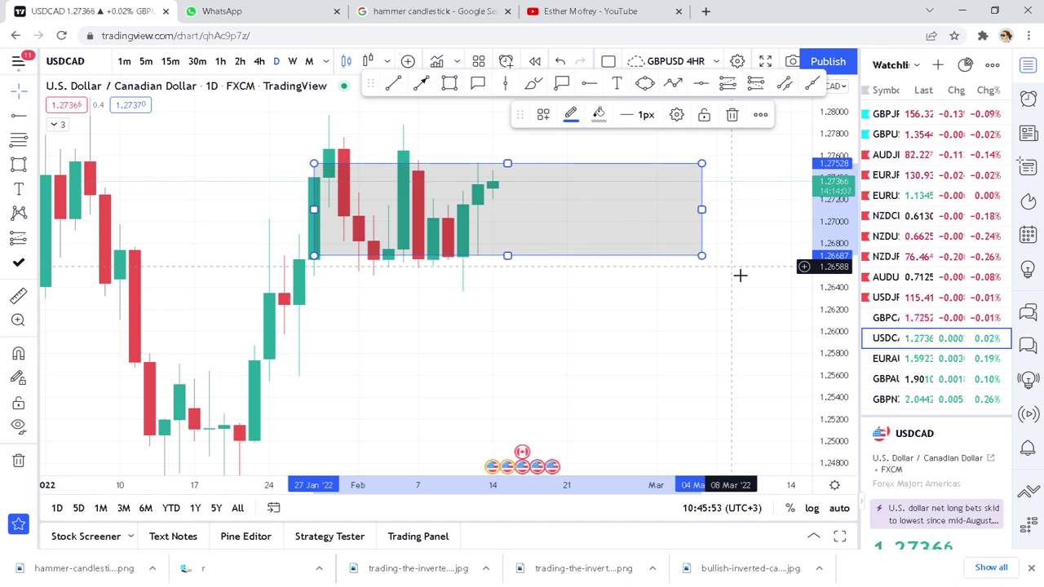
left_click_drag(652, 330, 641, 374)
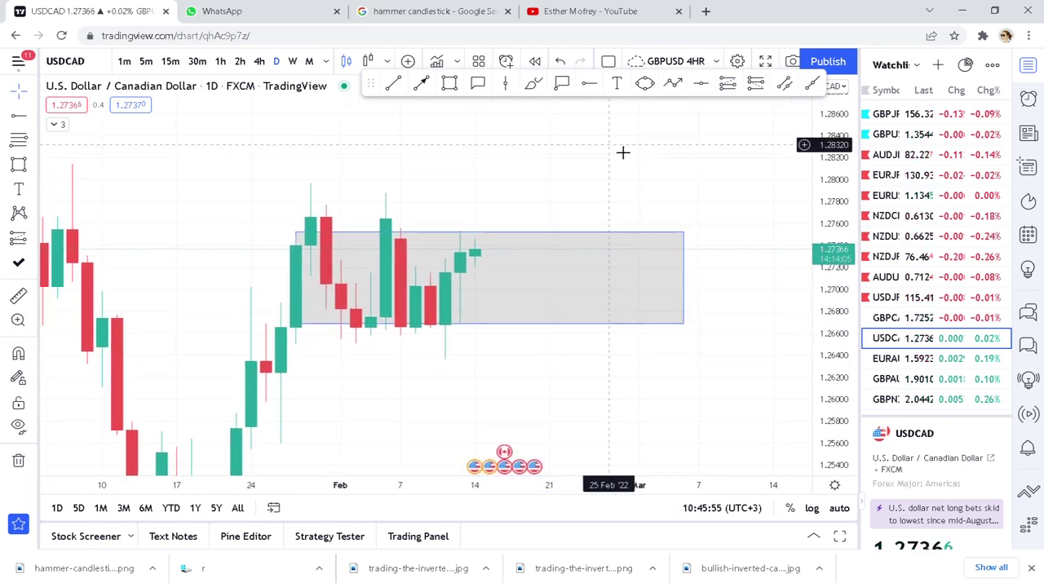
Step: Add a red upward breakout zigzag arrow and a grey rectangle over USDCAD's range
left_click(672, 82)
left_click(504, 233)
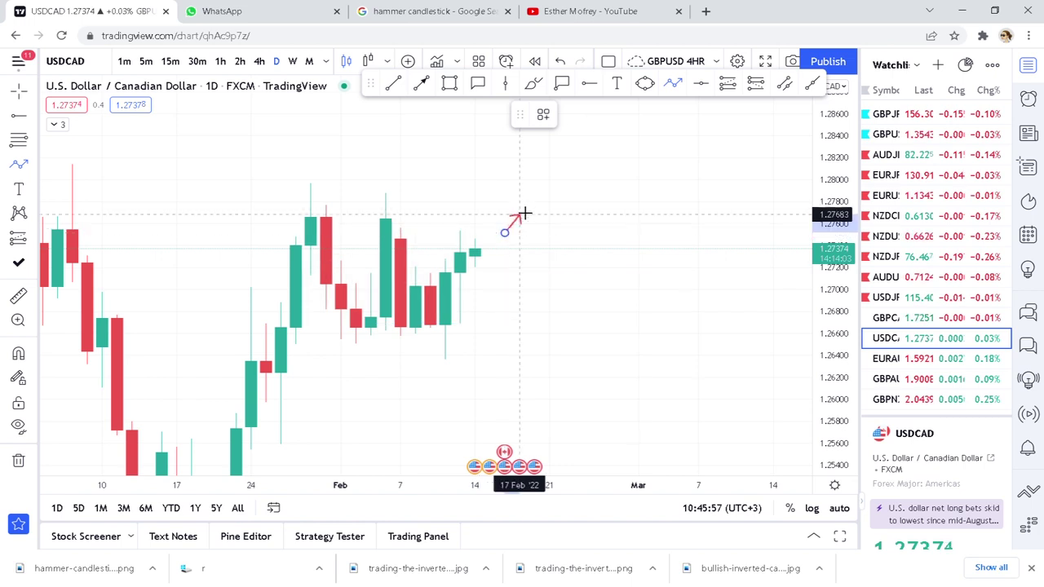
left_click(520, 198)
left_click(534, 237)
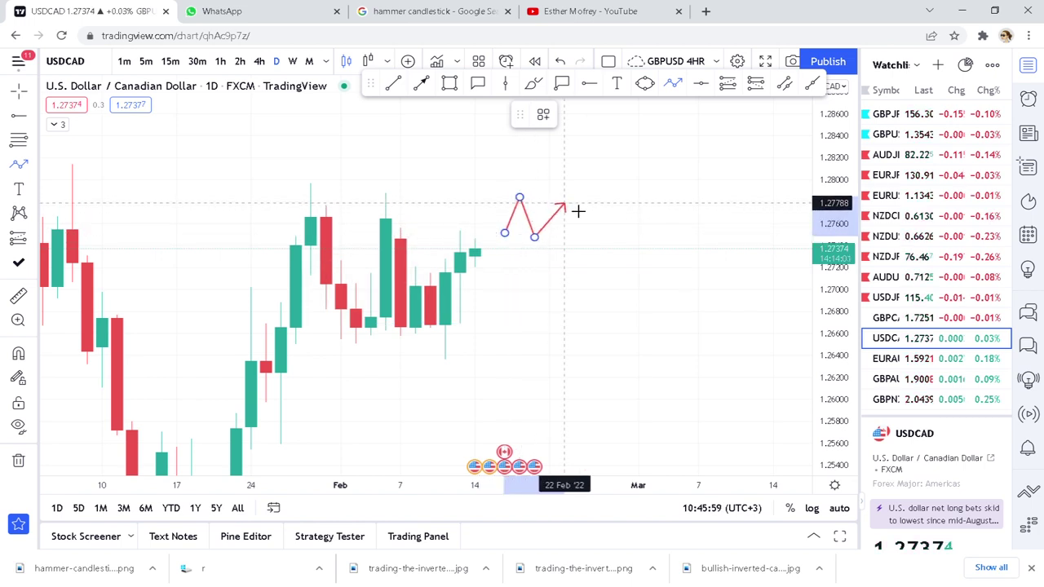
double_click(592, 124)
left_click(450, 82)
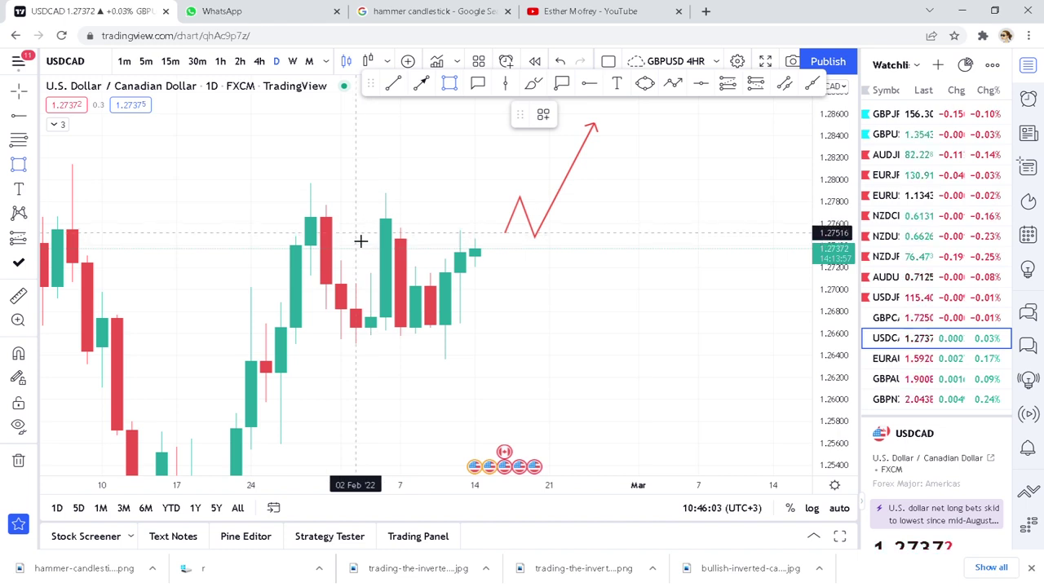
mouse_move(355, 232)
left_mouse_down()
mouse_move(688, 347)
mouse_move(698, 324)
left_mouse_up()
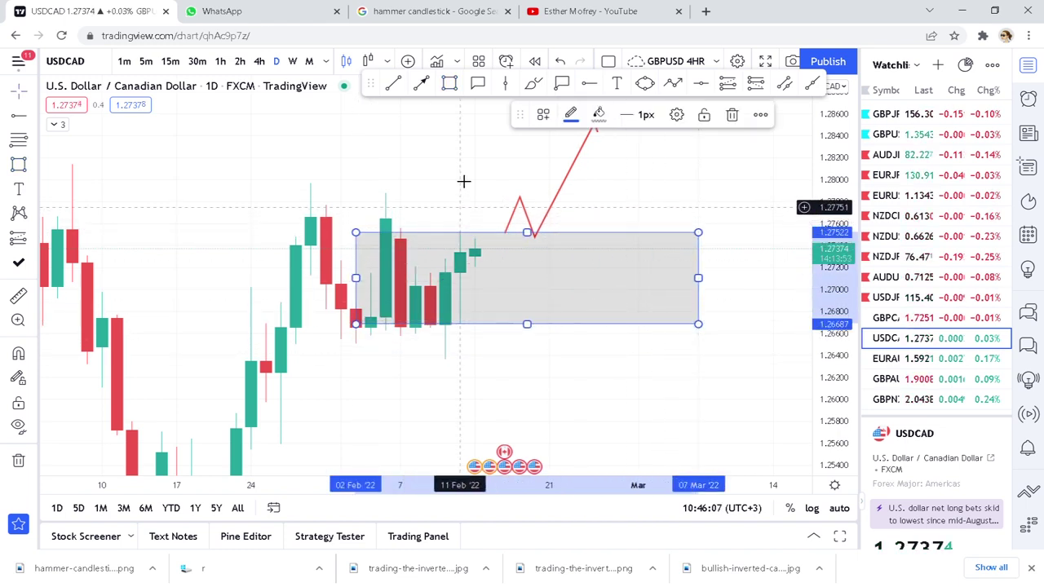
Step: Draw a red downward breakdown zigzag arrow below the range, then load EURAUD
left_click(672, 82)
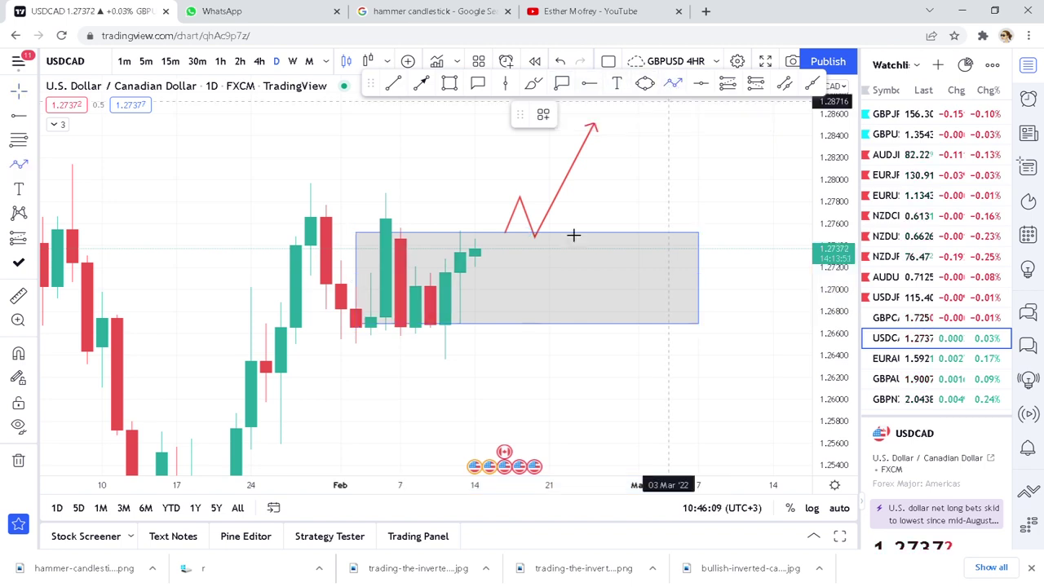
left_click(518, 333)
left_click(530, 368)
left_click(546, 331)
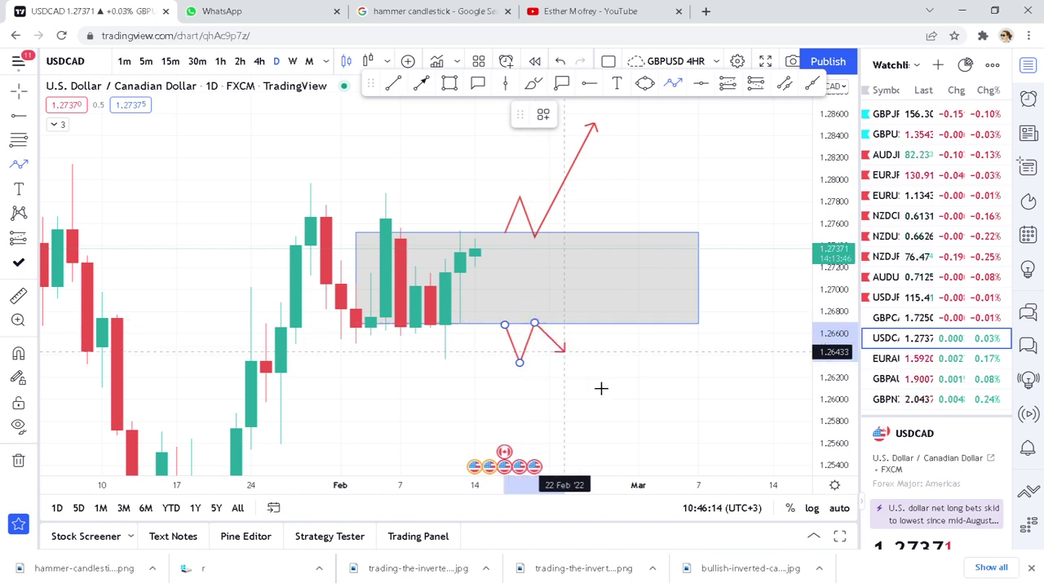
double_click(638, 456)
left_click(665, 436)
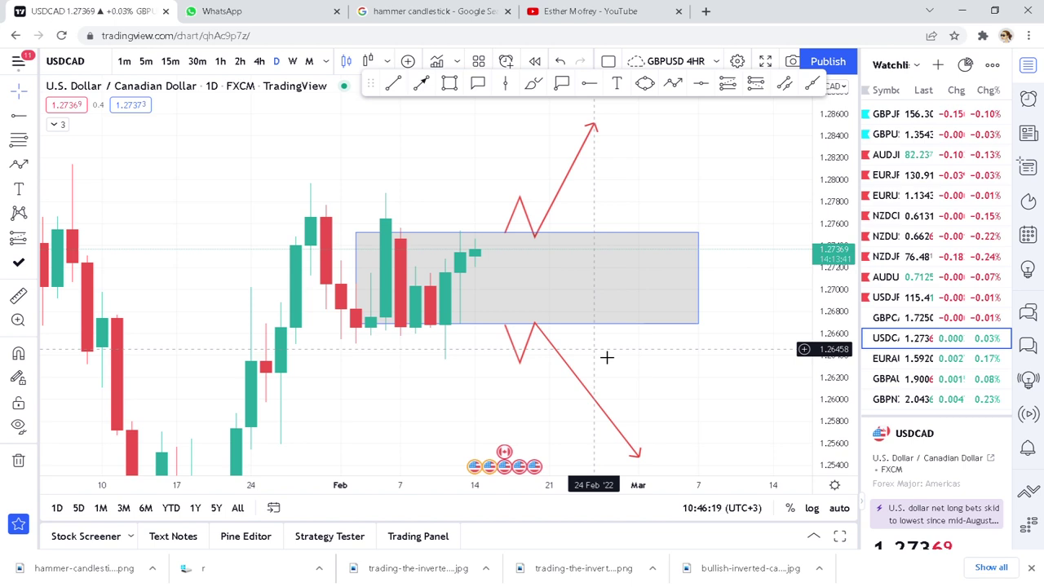
left_click(913, 364)
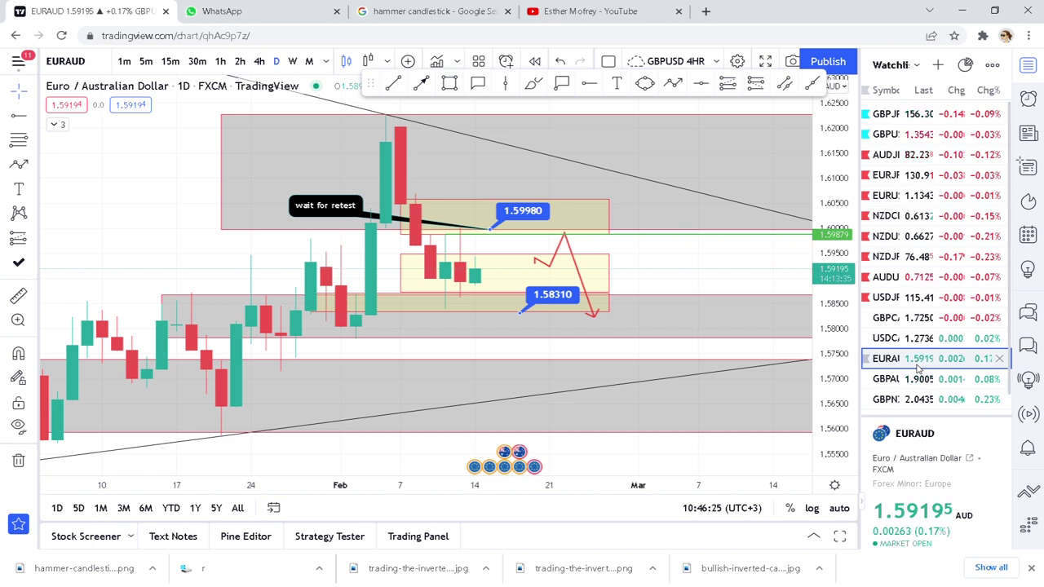
Step: Hide EURAUD's existing drawings and draw a grey rectangle over its recent range
scroll(917, 369, "down", 1)
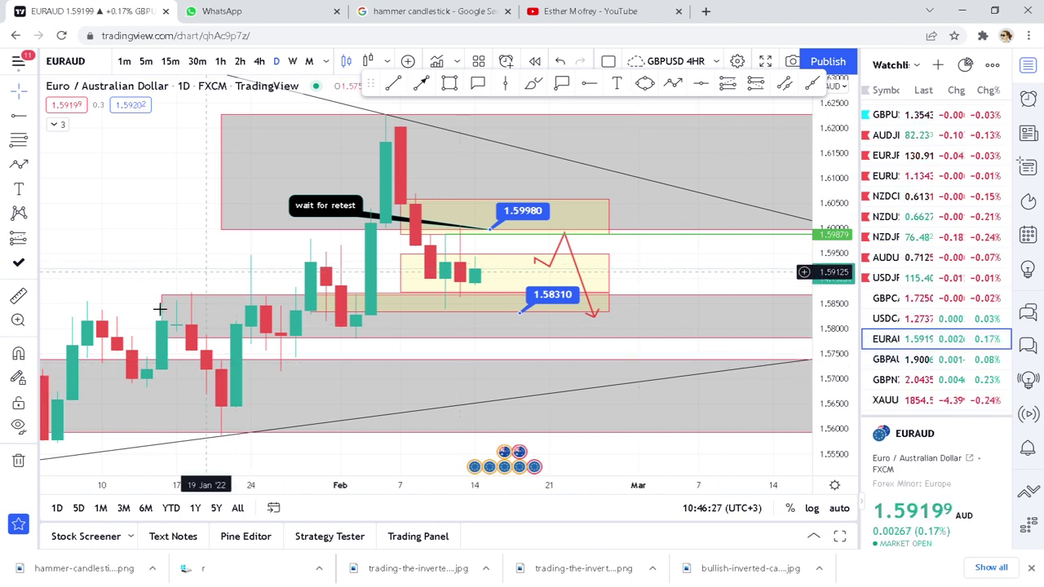
left_click(18, 425)
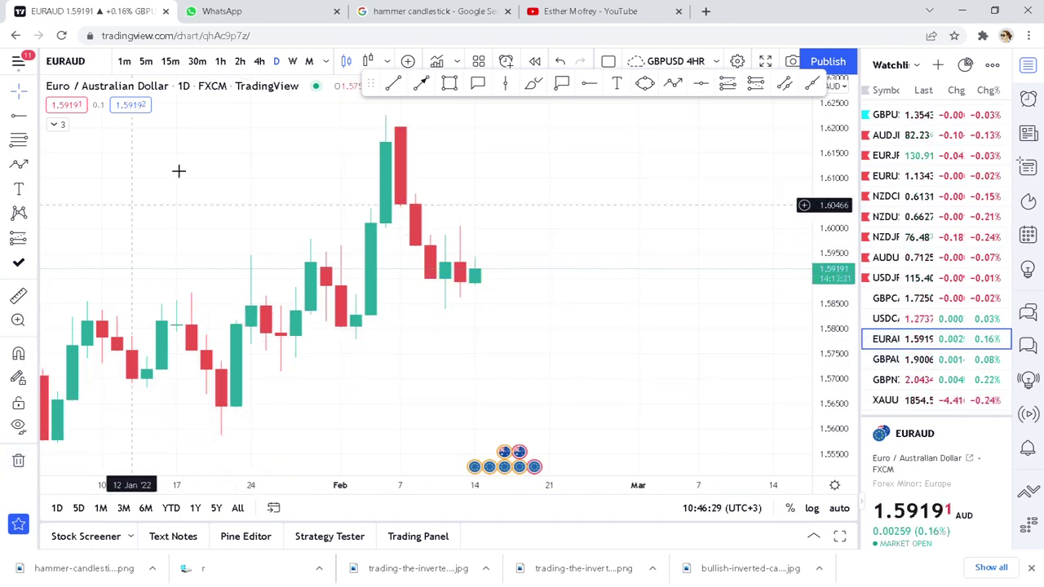
scroll(553, 204, "up", 2)
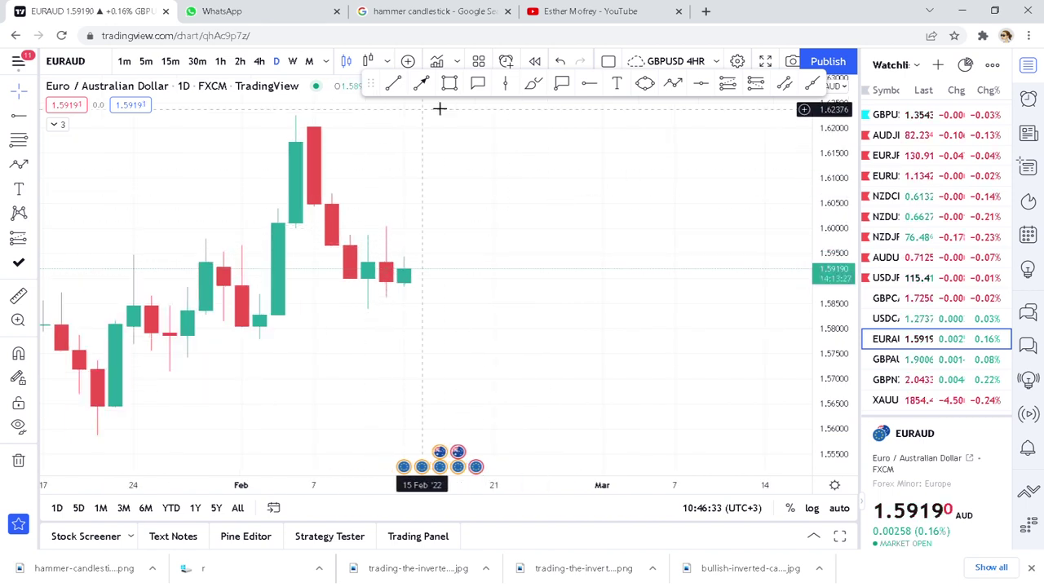
left_click(449, 85)
mouse_move(169, 227)
left_mouse_down()
mouse_move(613, 312)
mouse_move(692, 298)
left_mouse_up()
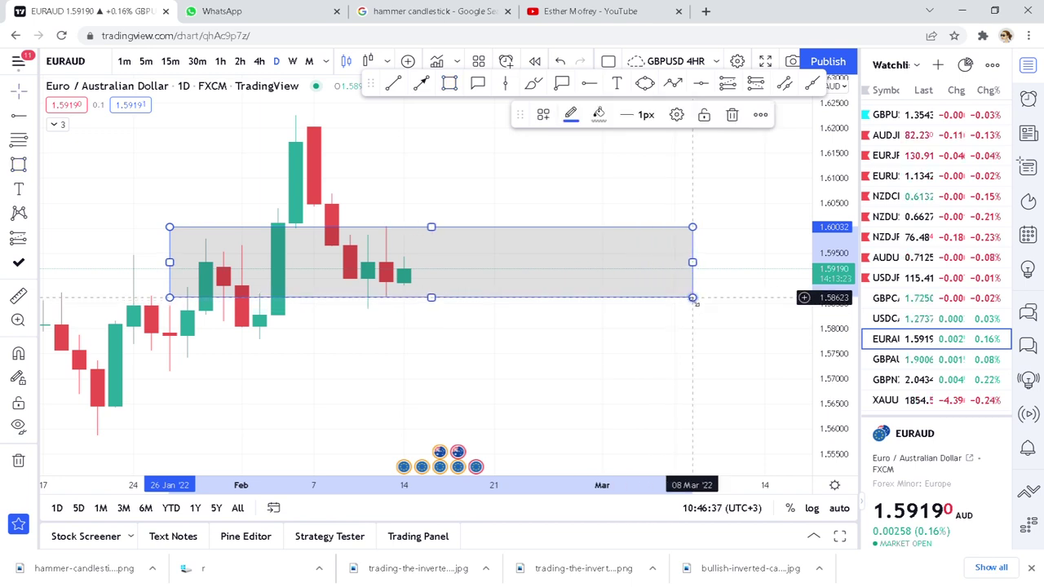
left_click_drag(534, 211, 622, 252)
Step: Draw a red upward breakout zigzag arrow from the range's top edge
left_click(671, 83)
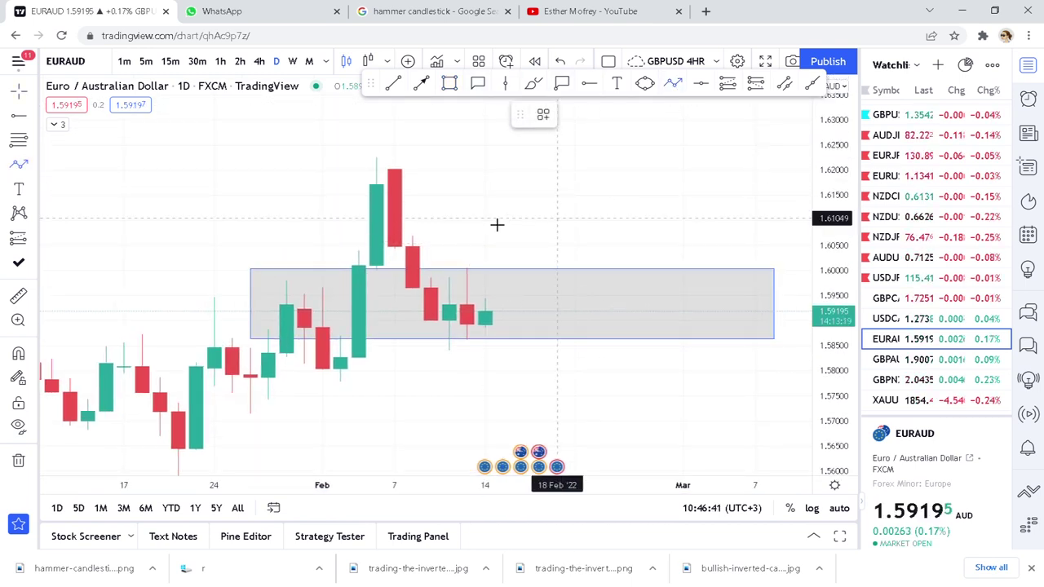
left_click(501, 270)
left_click(526, 220)
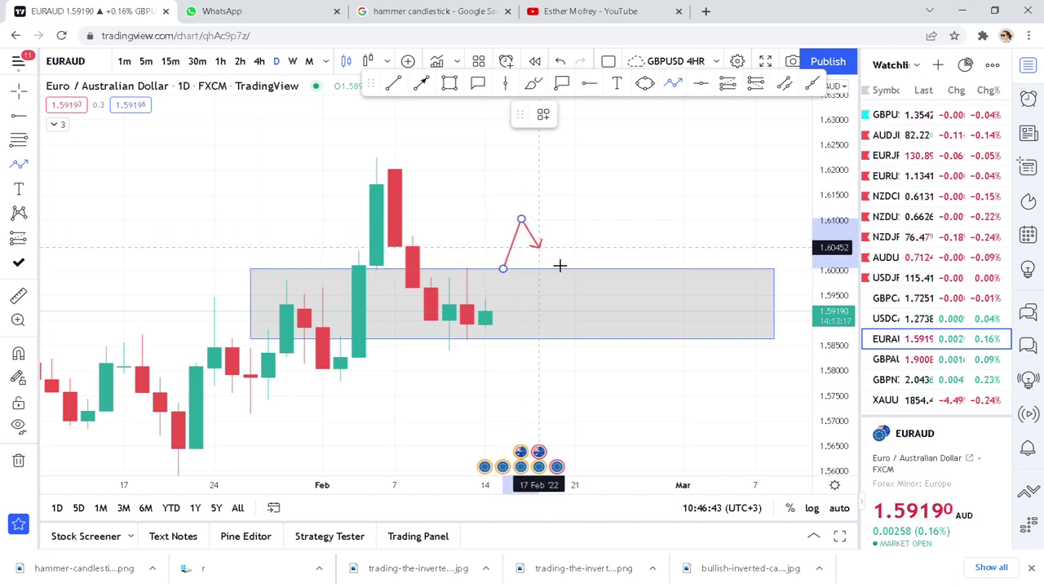
left_click(557, 270)
left_click(593, 124)
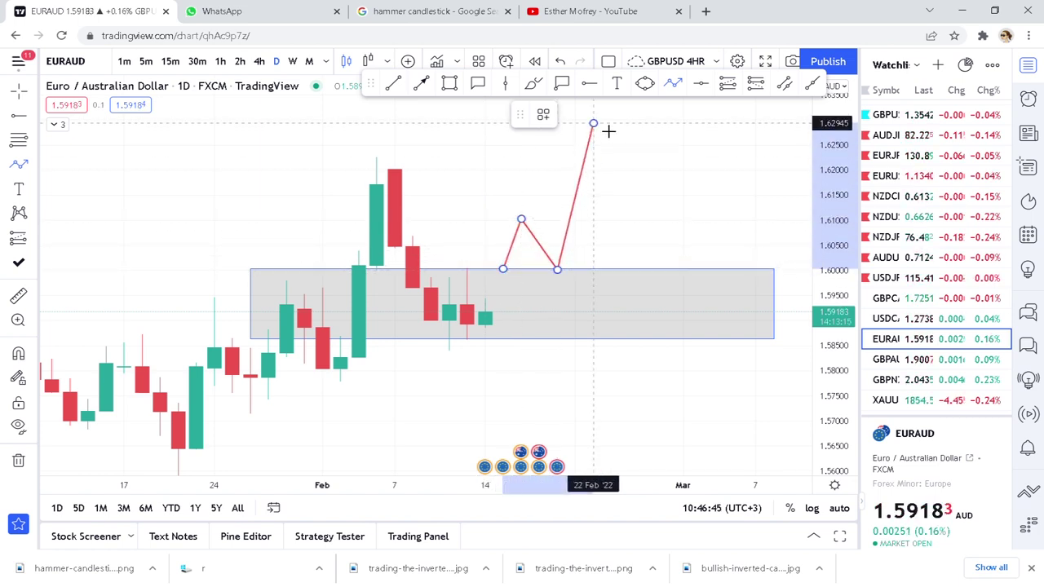
left_click(614, 203)
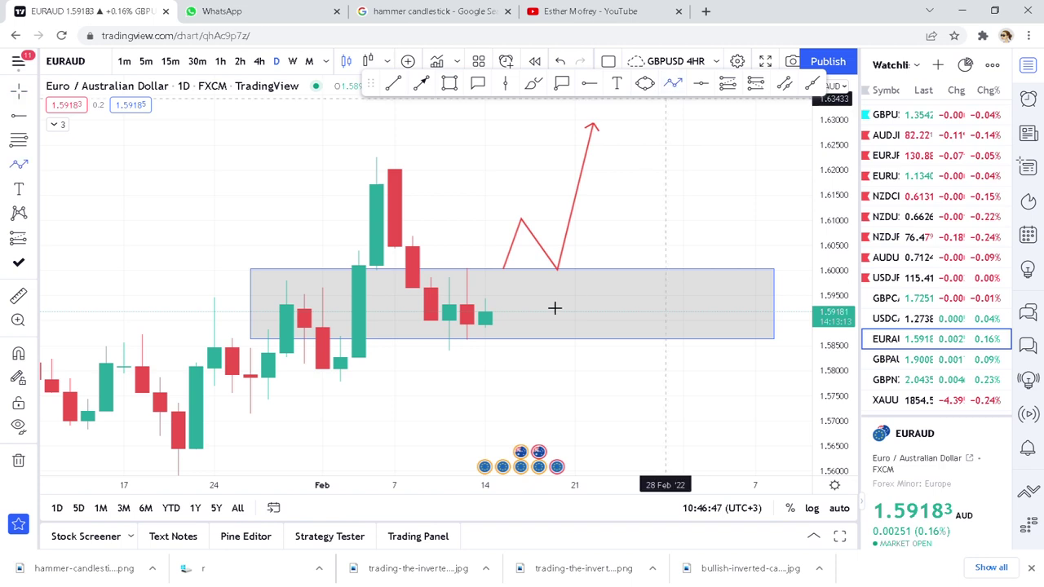
Step: Draw a red downward breakdown zigzag arrow from the range's bottom, then load GBPAUD
left_click(502, 339)
left_click(521, 388)
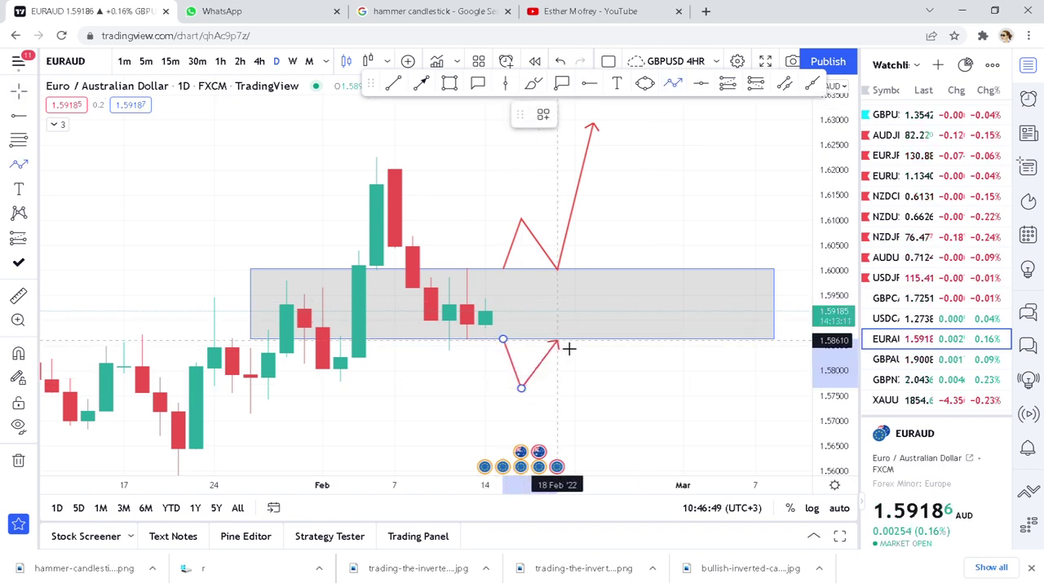
left_click(557, 343)
double_click(628, 466)
left_click(668, 425)
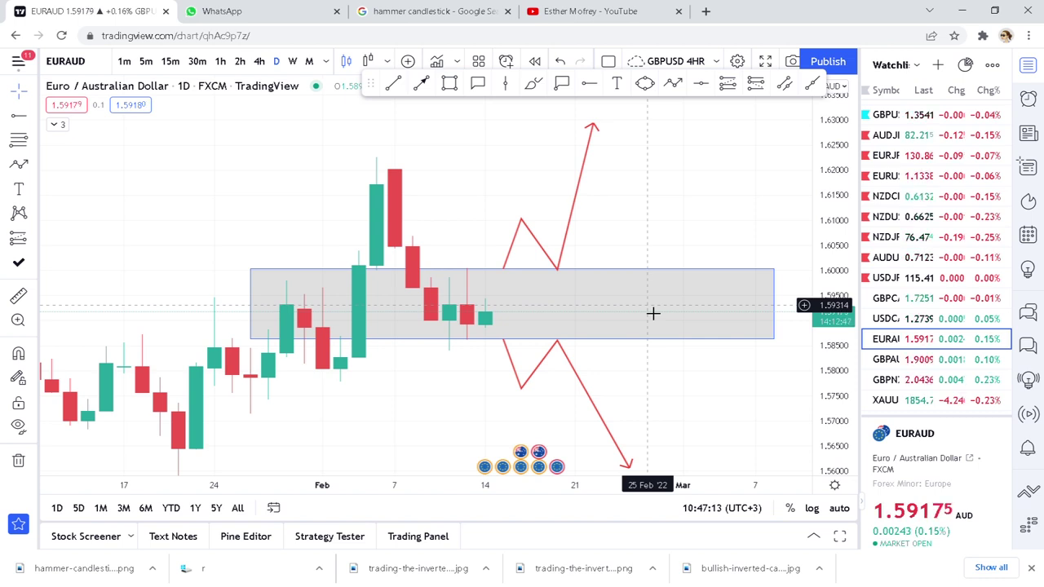
left_click(905, 361)
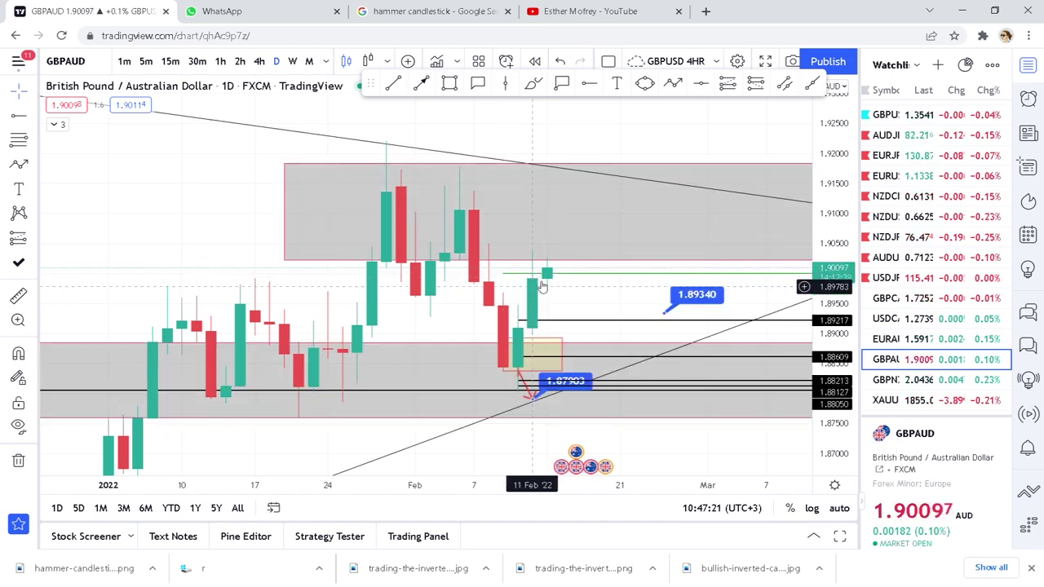
Step: Remove all GBPAUD drawings and draw a grey rectangle over the recent price range
left_click(18, 459)
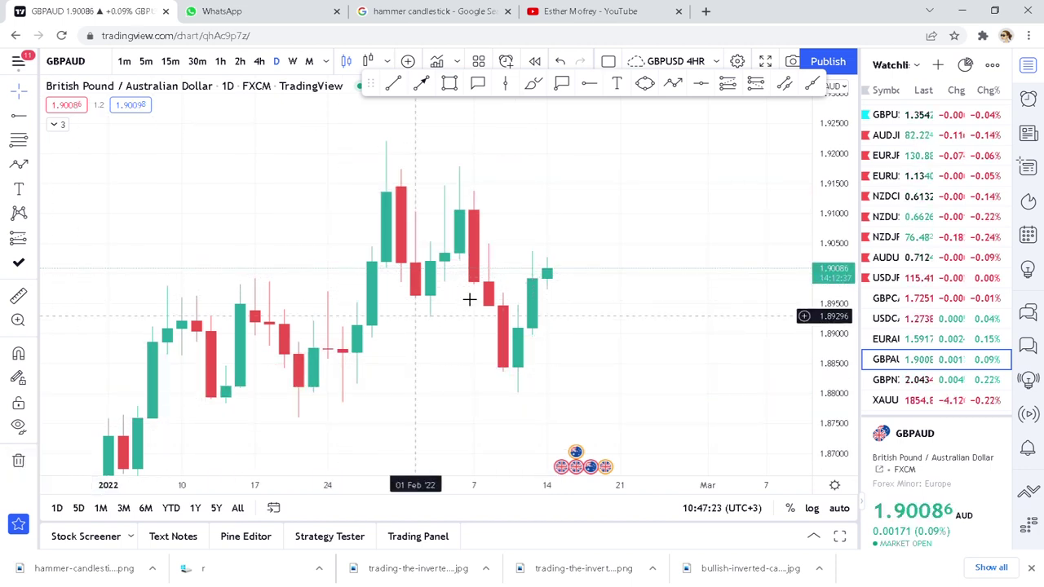
left_click(449, 83)
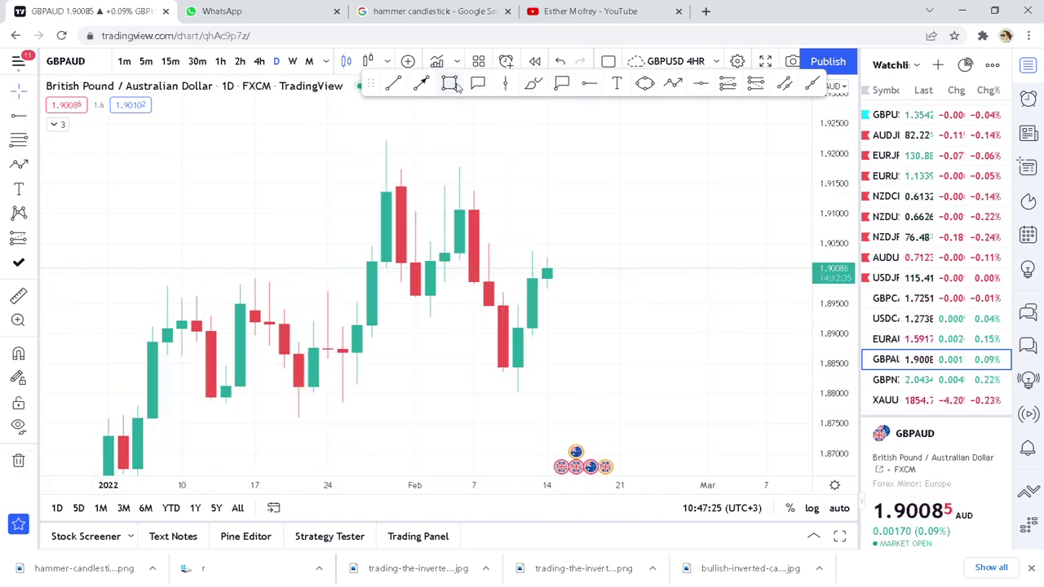
mouse_move(314, 253)
left_mouse_down()
mouse_move(643, 302)
mouse_move(809, 346)
mouse_move(799, 322)
mouse_move(795, 333)
left_mouse_up()
left_click_drag(690, 361, 563, 314)
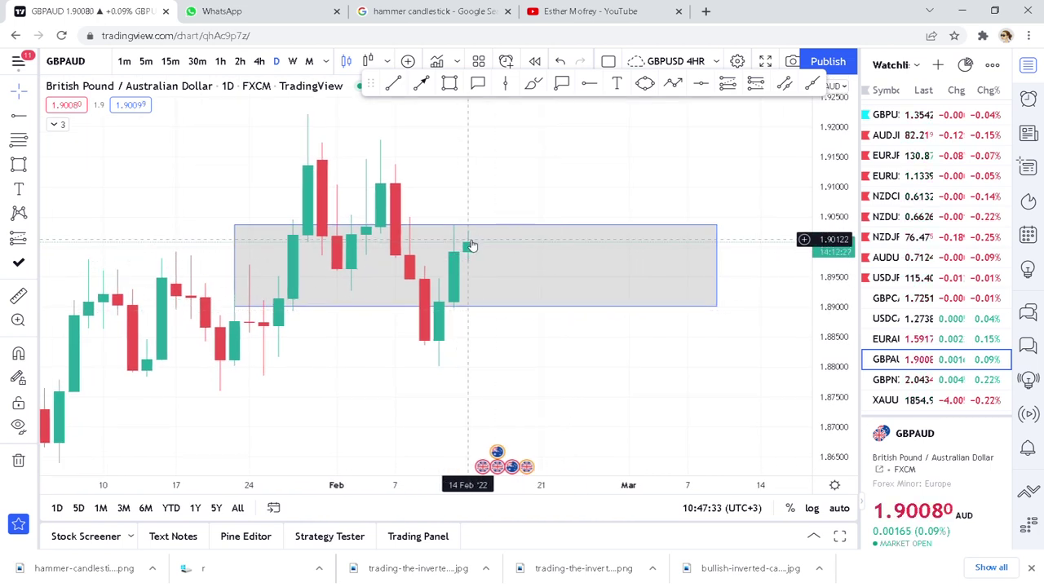
left_click_drag(505, 207, 516, 248)
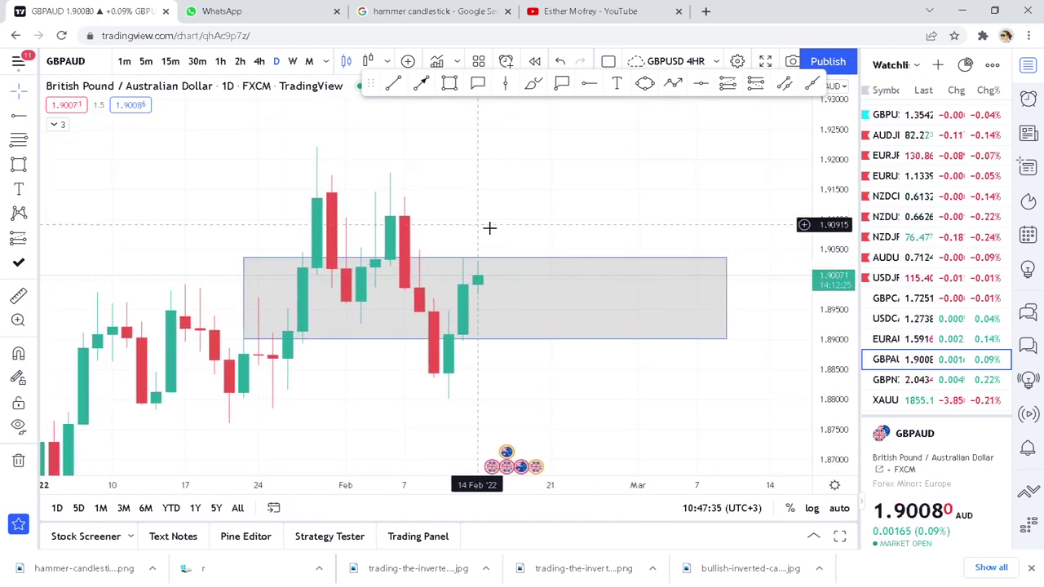
Step: Draw a red upward breakout zigzag arrow from the box's top edge
left_click(672, 83)
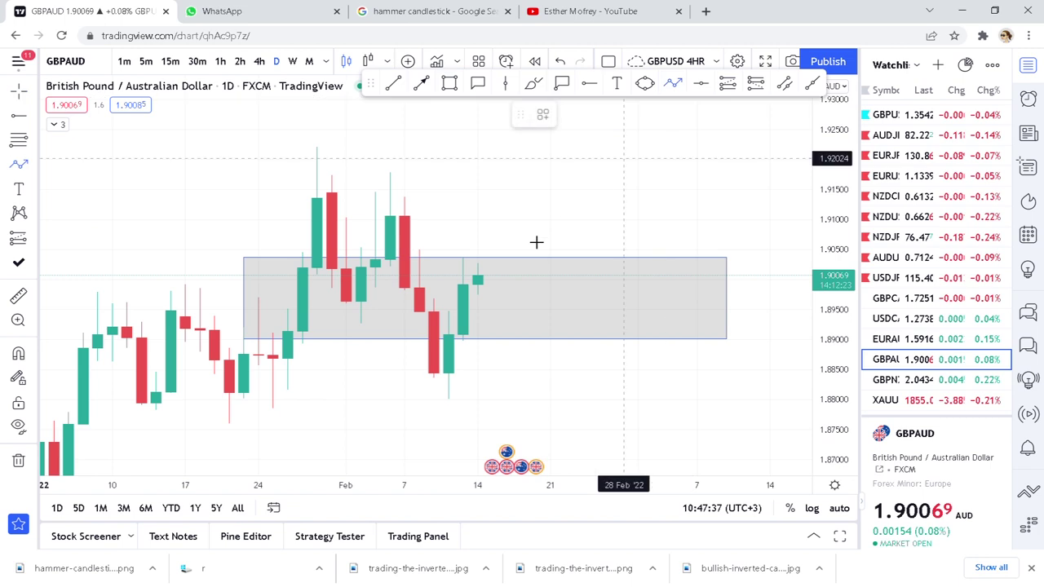
left_click(478, 258)
left_click(491, 214)
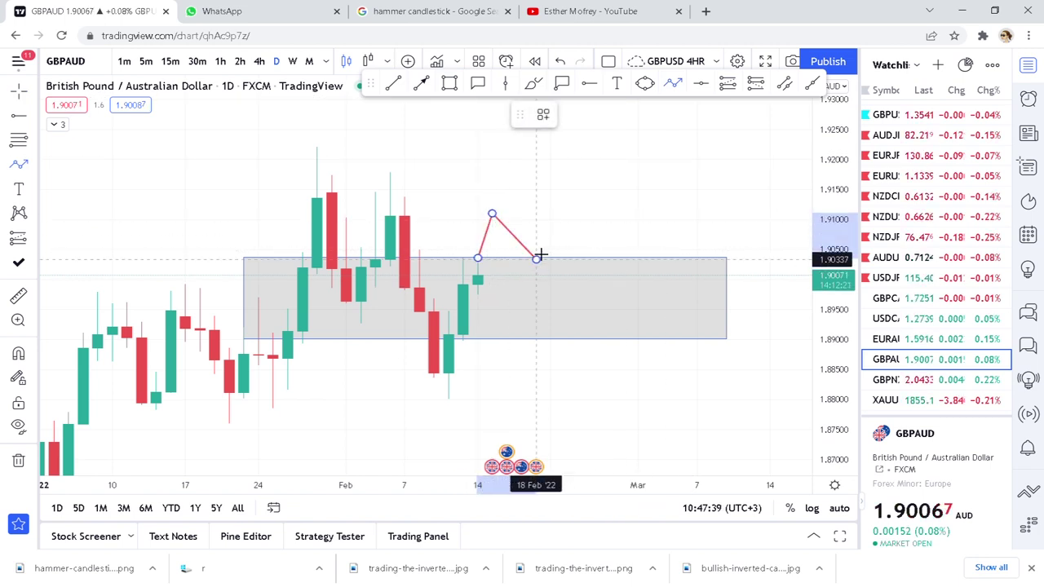
left_click(536, 259)
double_click(580, 128)
left_click(620, 195)
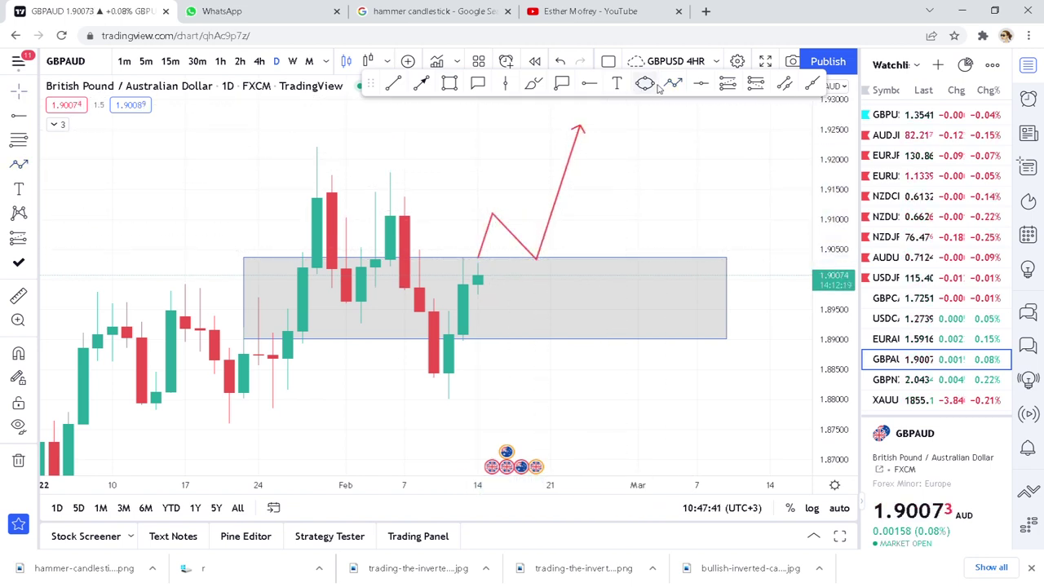
Step: Draw a red downward breakdown zigzag arrow below the box, then load GBPNZD
left_click(484, 338)
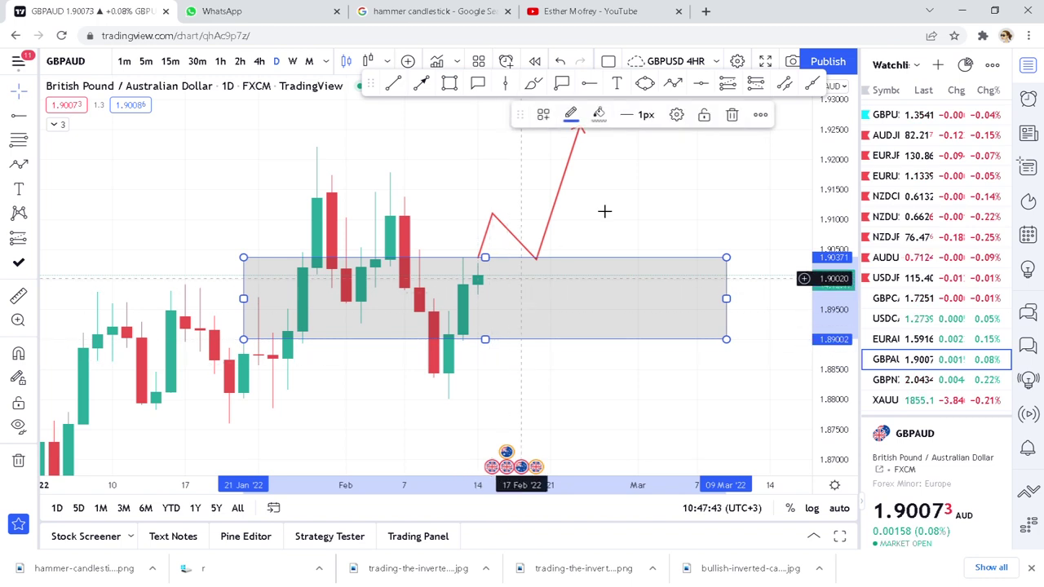
left_click(670, 83)
left_click(491, 340)
left_click(551, 339)
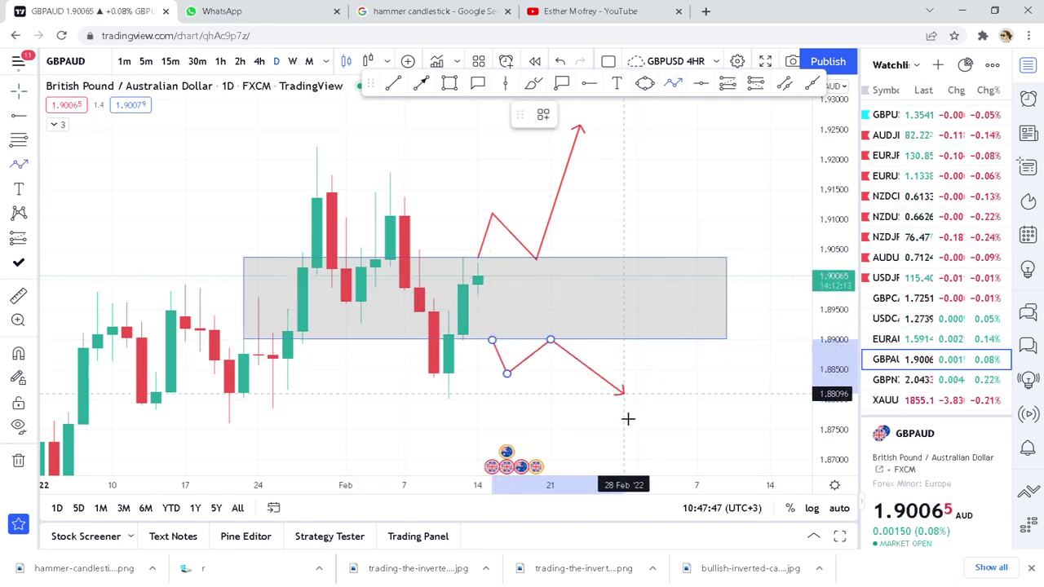
double_click(652, 469)
left_click(666, 443)
left_click_drag(666, 442, 657, 377)
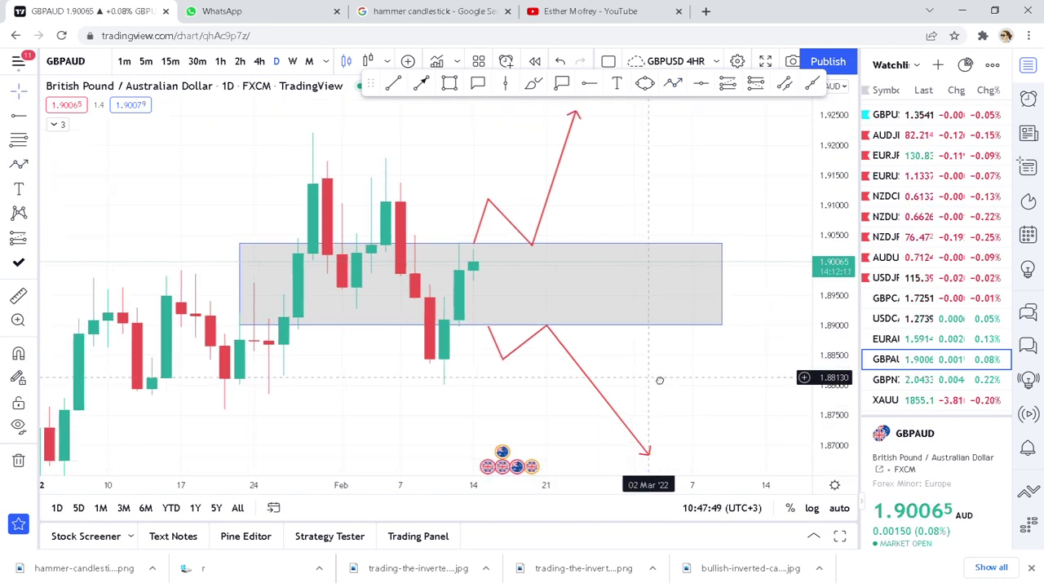
left_click(899, 388)
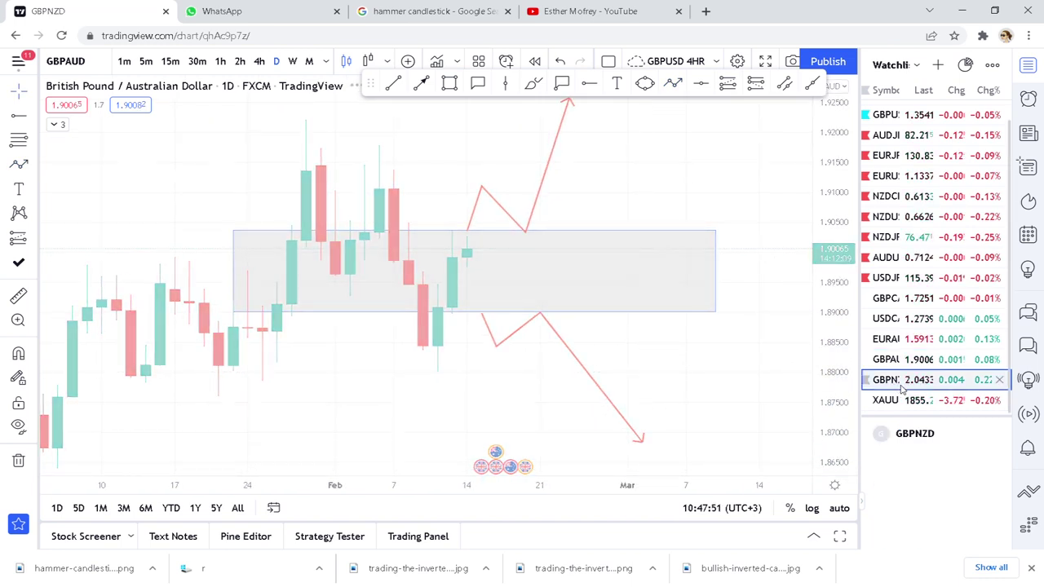
Step: Zoom out and draw a grey rectangle around GBPNZD's recent consolidation
scroll(570, 285, "down", 3)
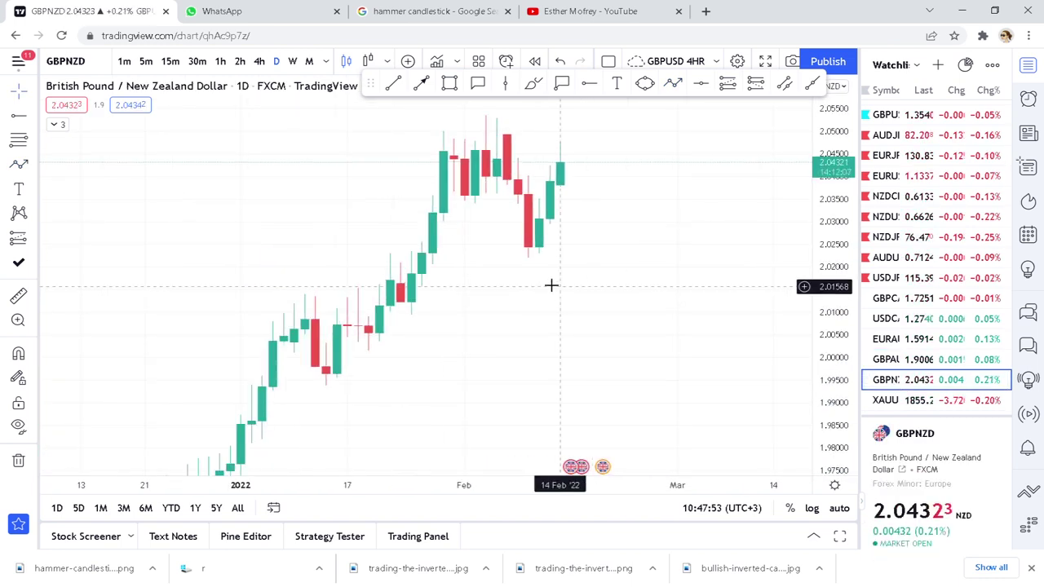
scroll(573, 244, "down", 1)
left_click_drag(573, 254, 552, 272)
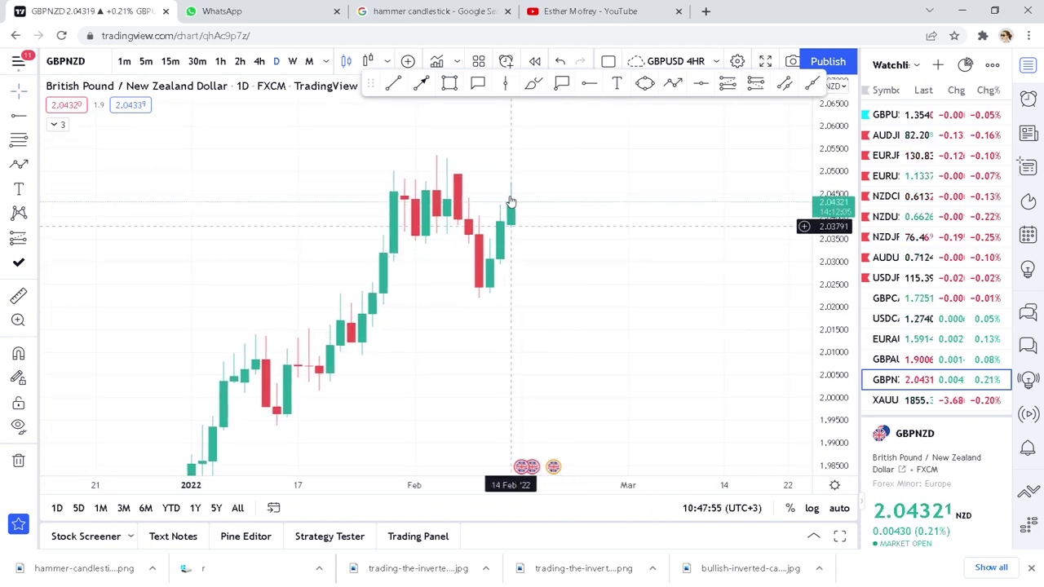
left_click(449, 82)
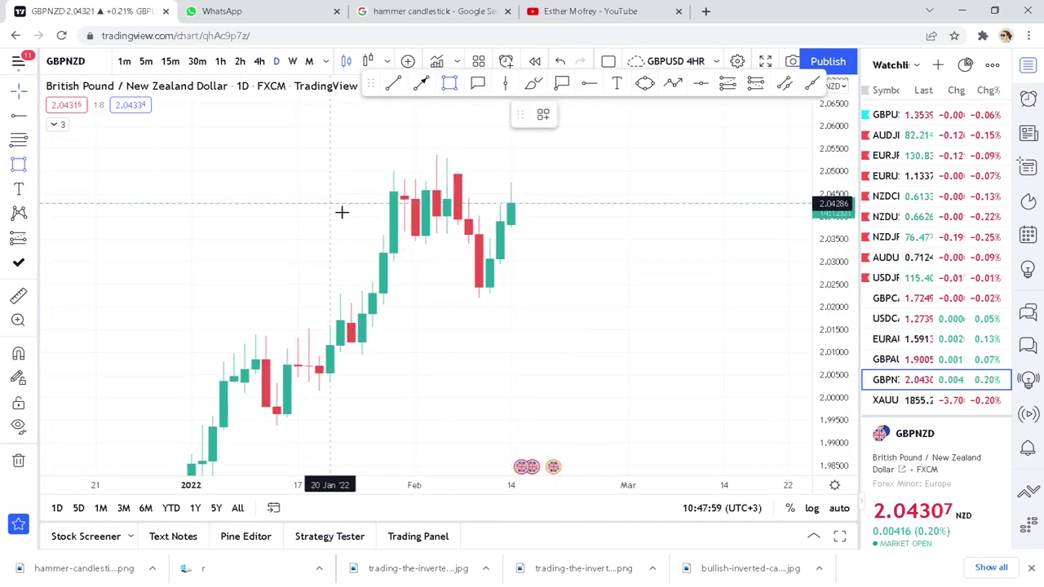
left_click_drag(330, 205, 702, 265)
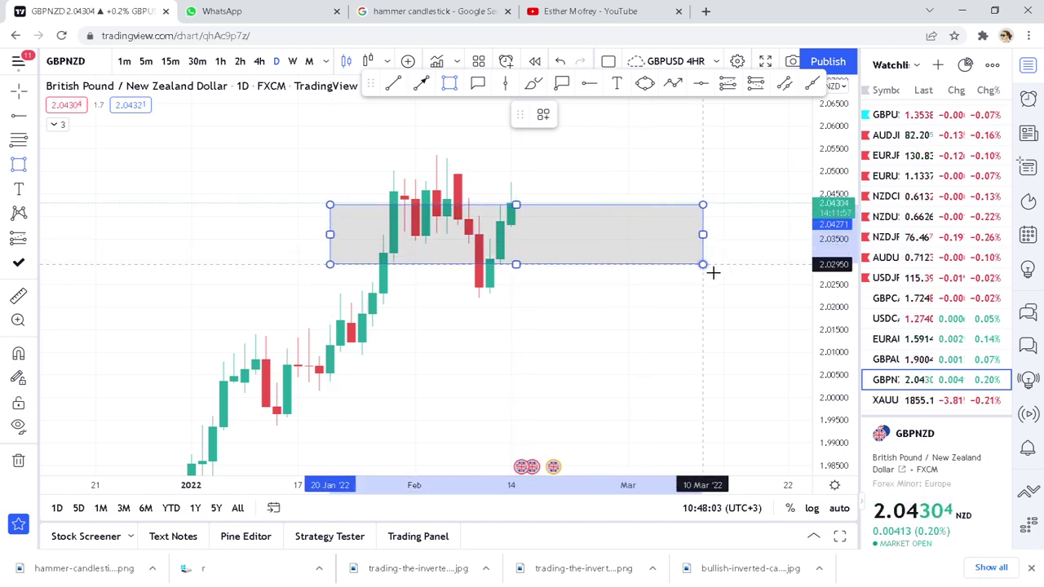
left_click(601, 198)
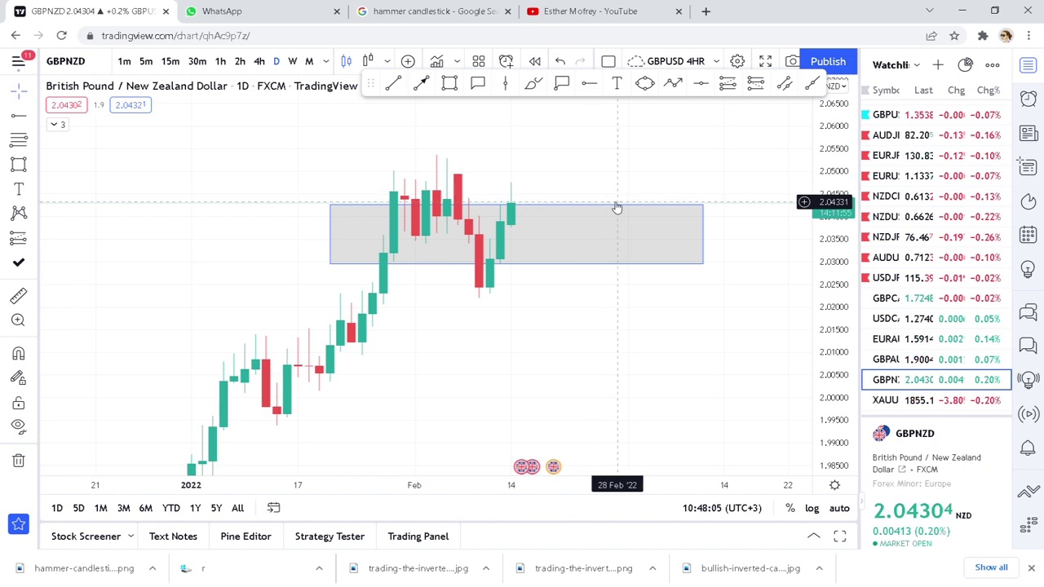
Step: Draw a red upward breakout zigzag arrow from the box's top edge
scroll(615, 207, "up", 1)
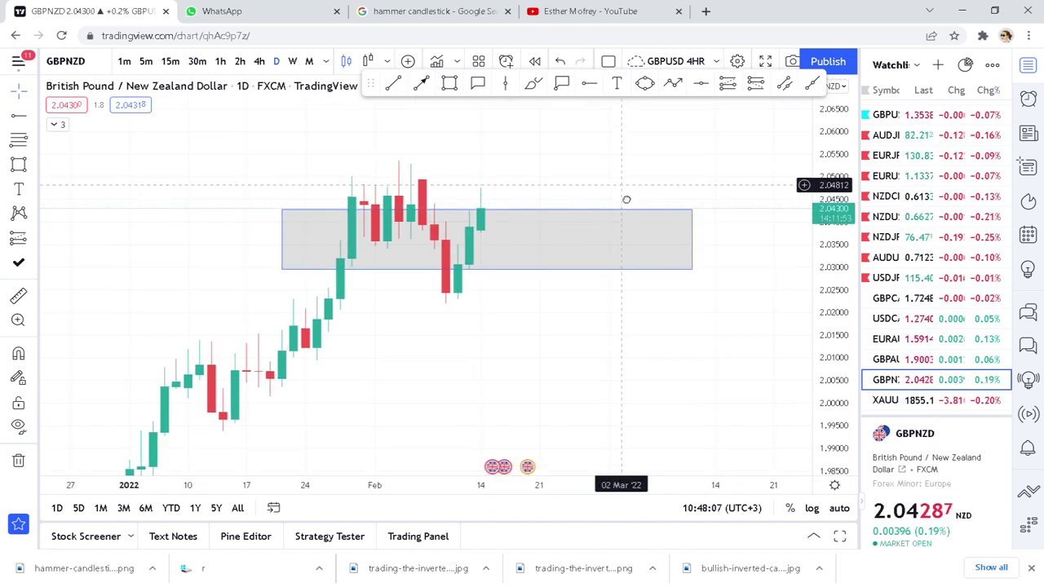
left_click_drag(524, 244, 521, 267)
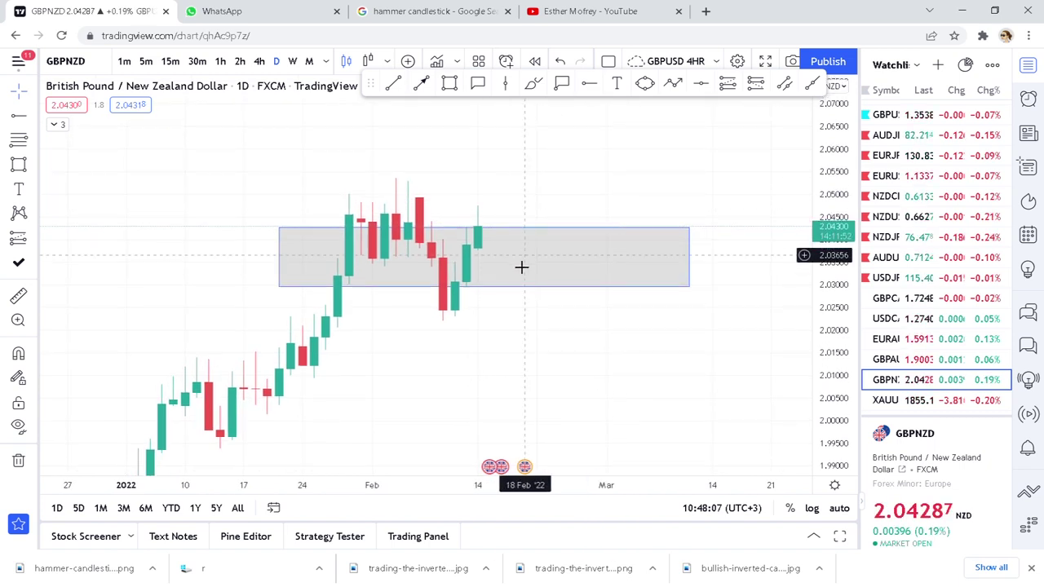
left_click(673, 83)
left_click(489, 229)
left_click(524, 182)
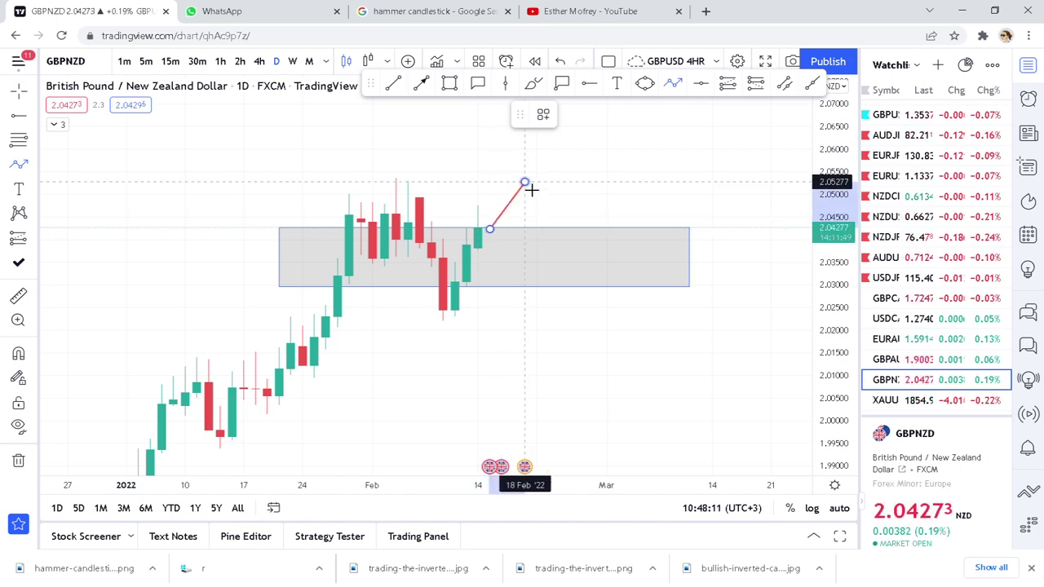
left_click(550, 240)
double_click(608, 109)
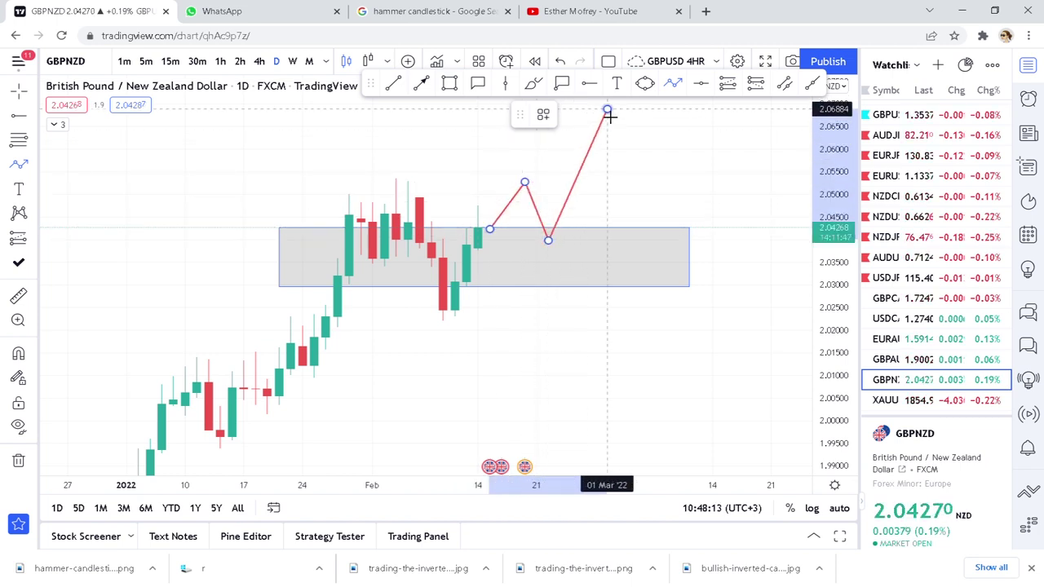
Step: Draw a red downward breakdown zigzag arrow from the box's bottom edge
left_click_drag(652, 181, 640, 221)
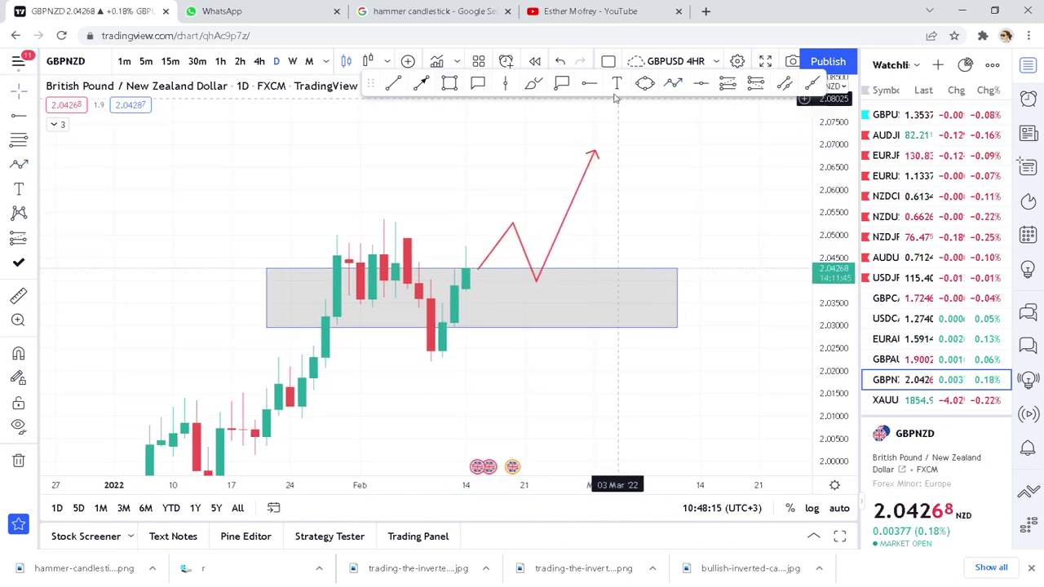
left_click(672, 82)
left_click(502, 331)
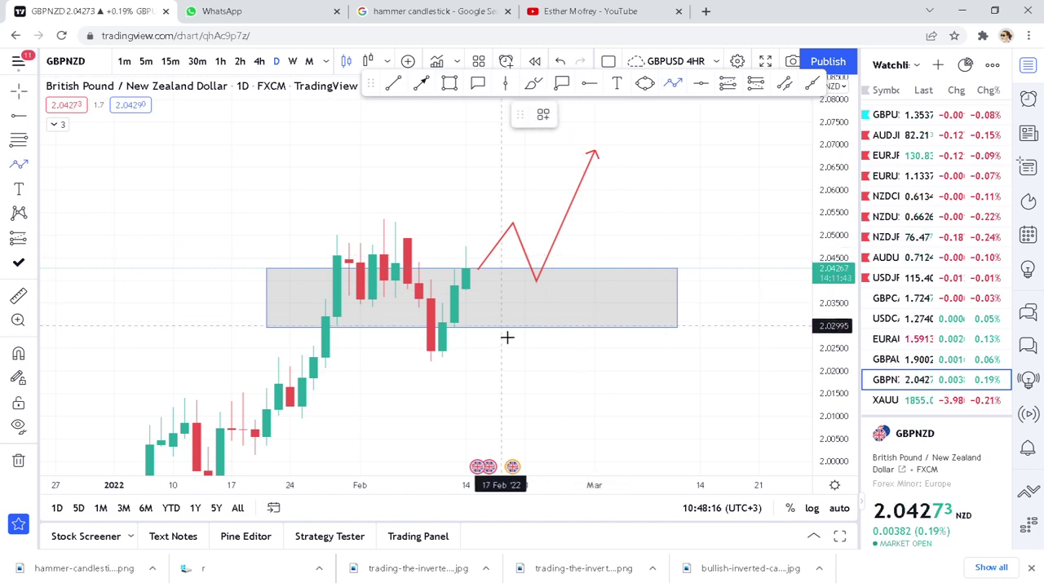
left_click(535, 370)
left_click(548, 329)
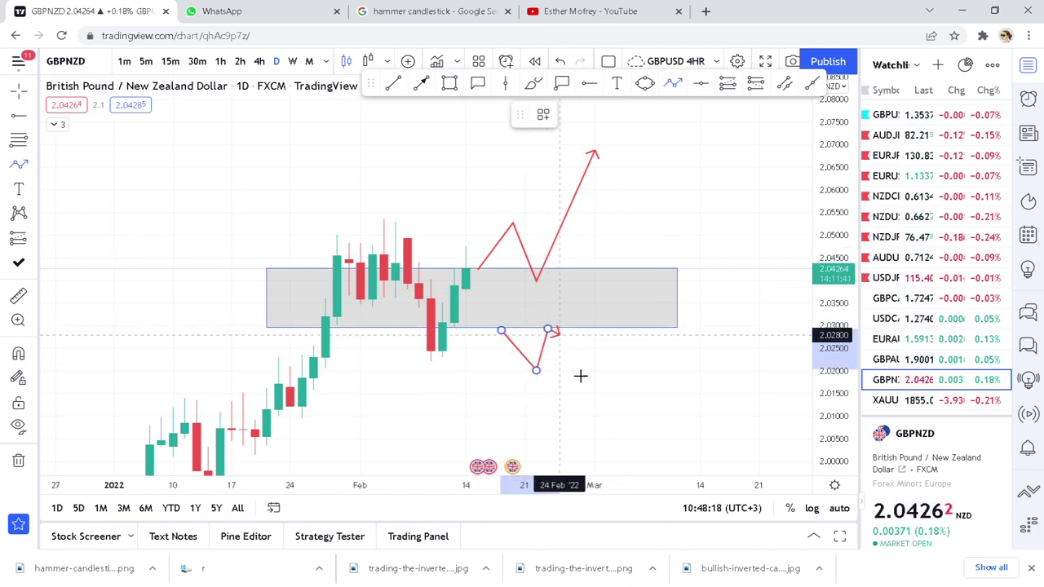
double_click(641, 447)
left_click(696, 393)
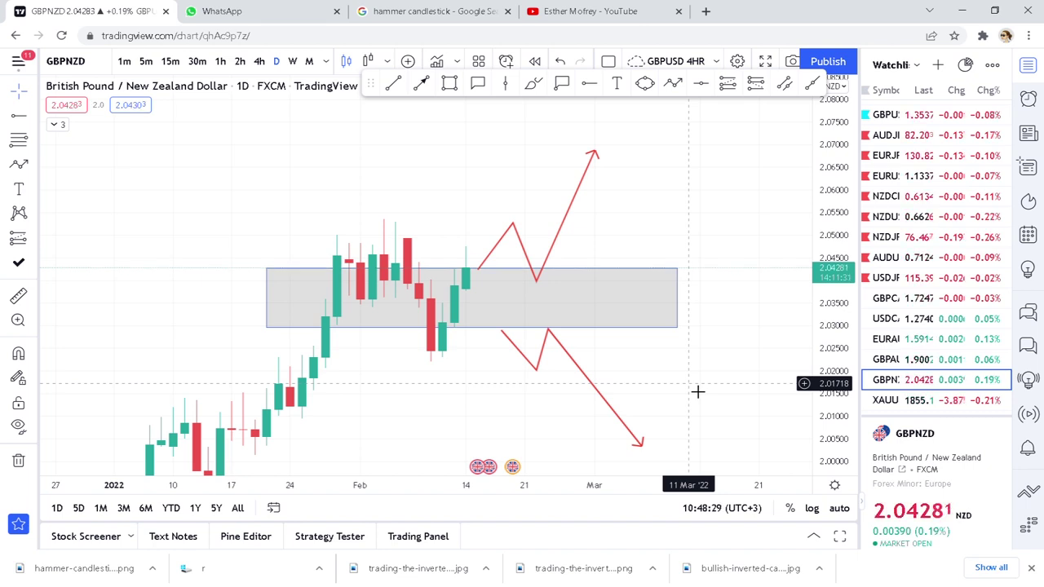
scroll(933, 229, "up", 1)
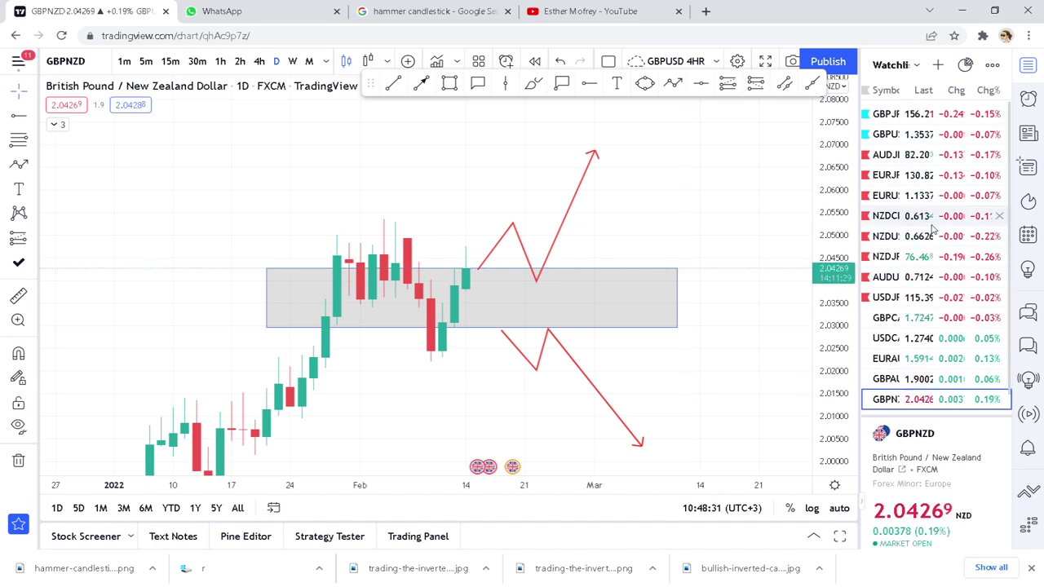